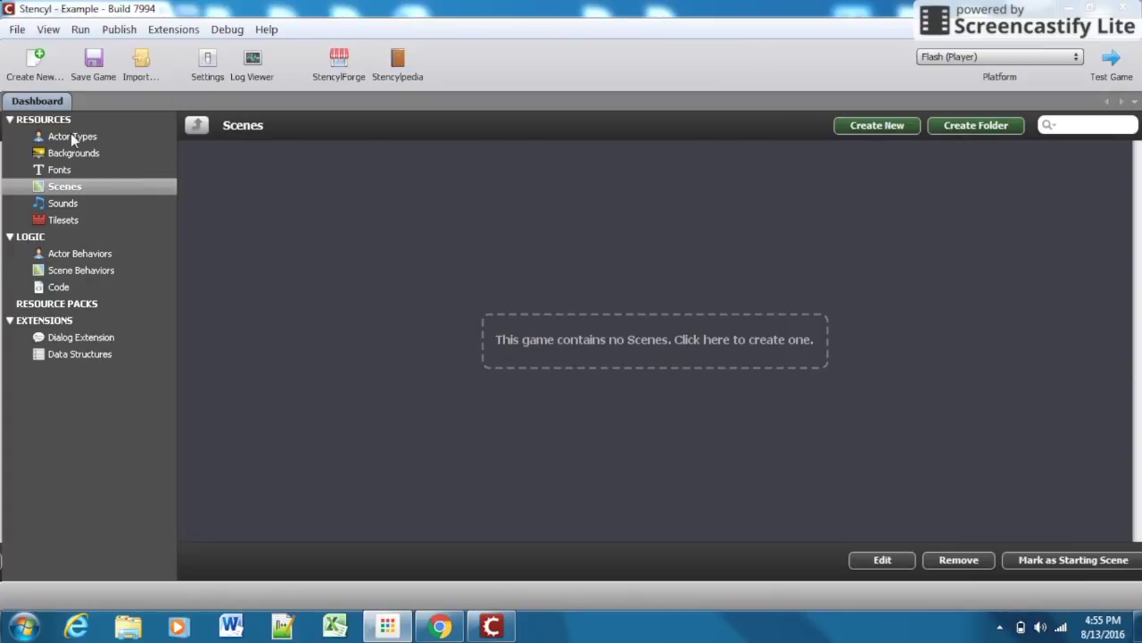
Create a new actor type named Yoric
{"action": "left_click", "coordinate": [69, 138]}
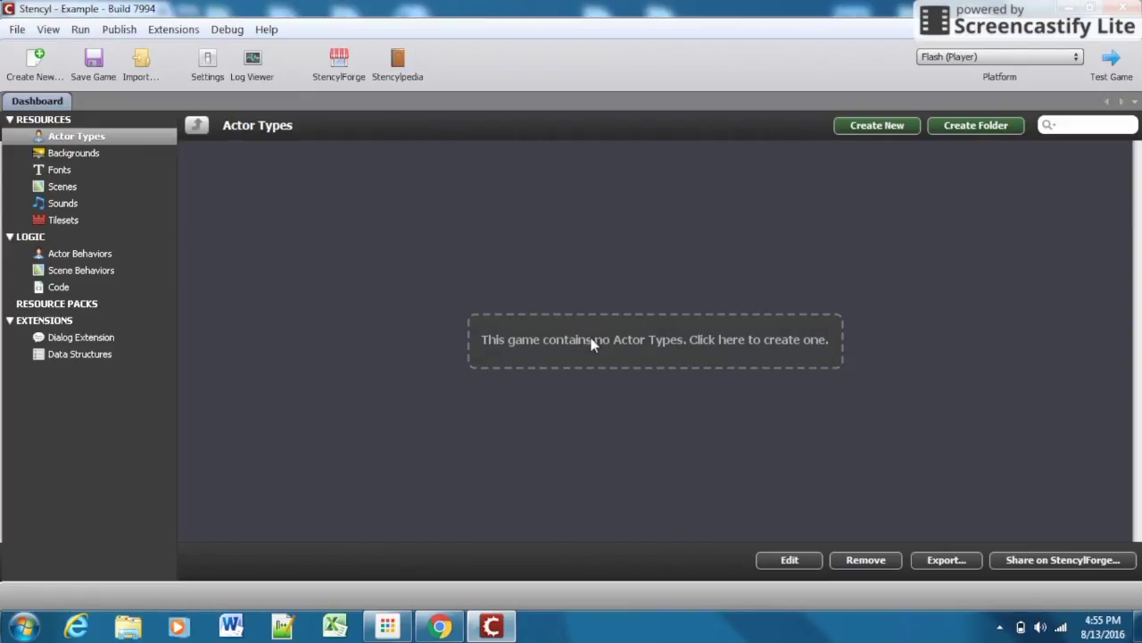
{"action": "left_click", "coordinate": [866, 130]}
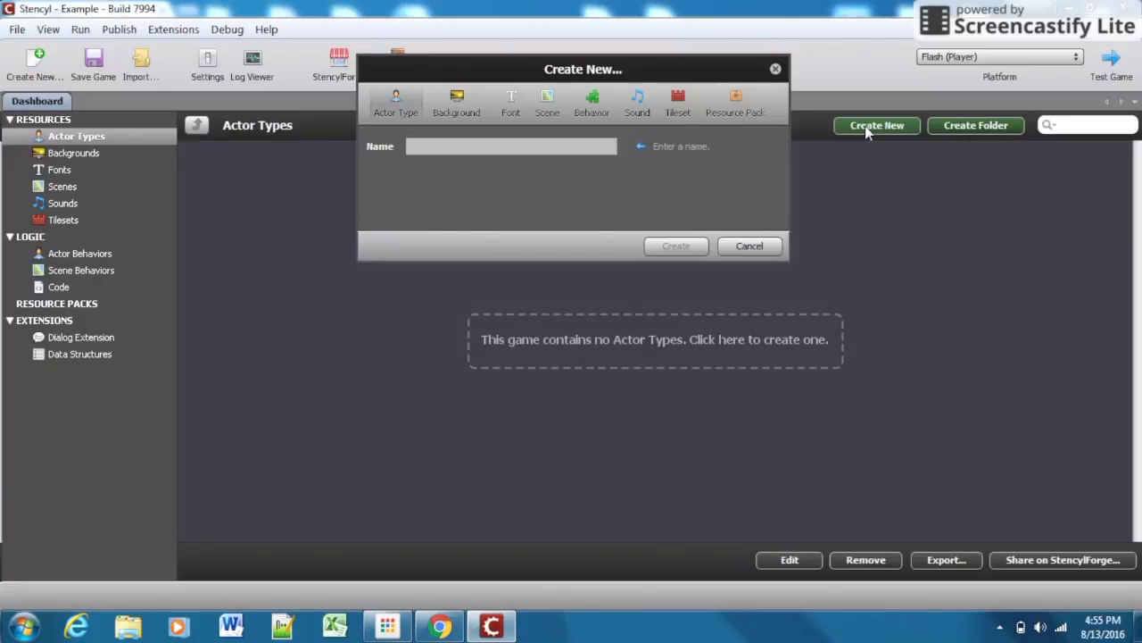
{"action": "type", "text": "Yoric"}
{"action": "left_click", "coordinate": [678, 247]}
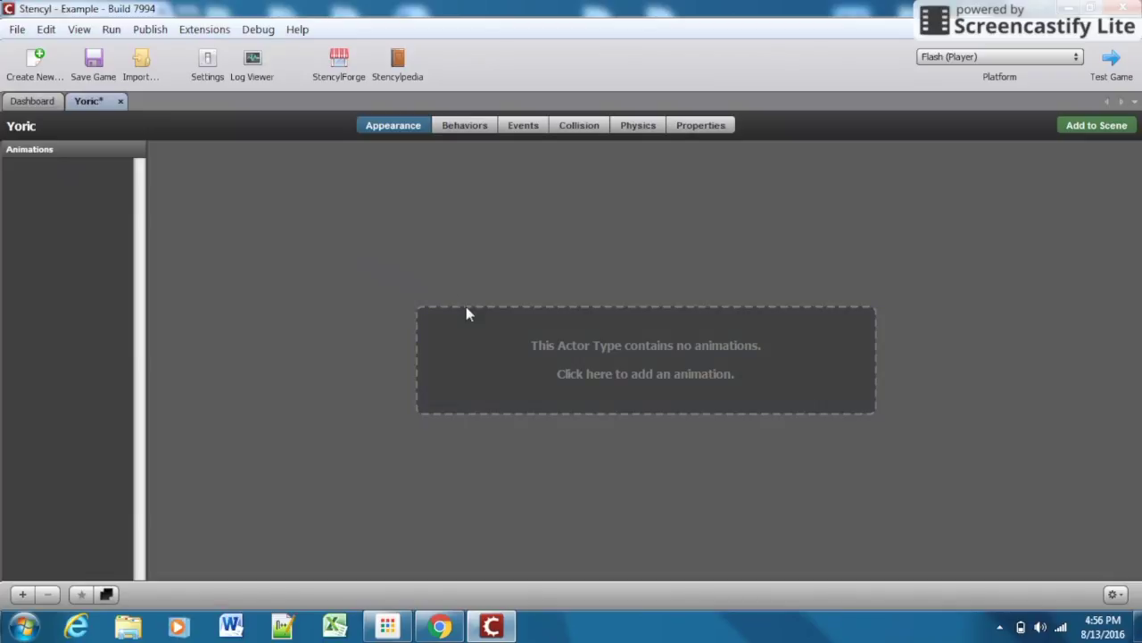
Add a first animation to the actor and choose Yoric.png as the image strip for its frames
{"action": "left_click", "coordinate": [584, 362]}
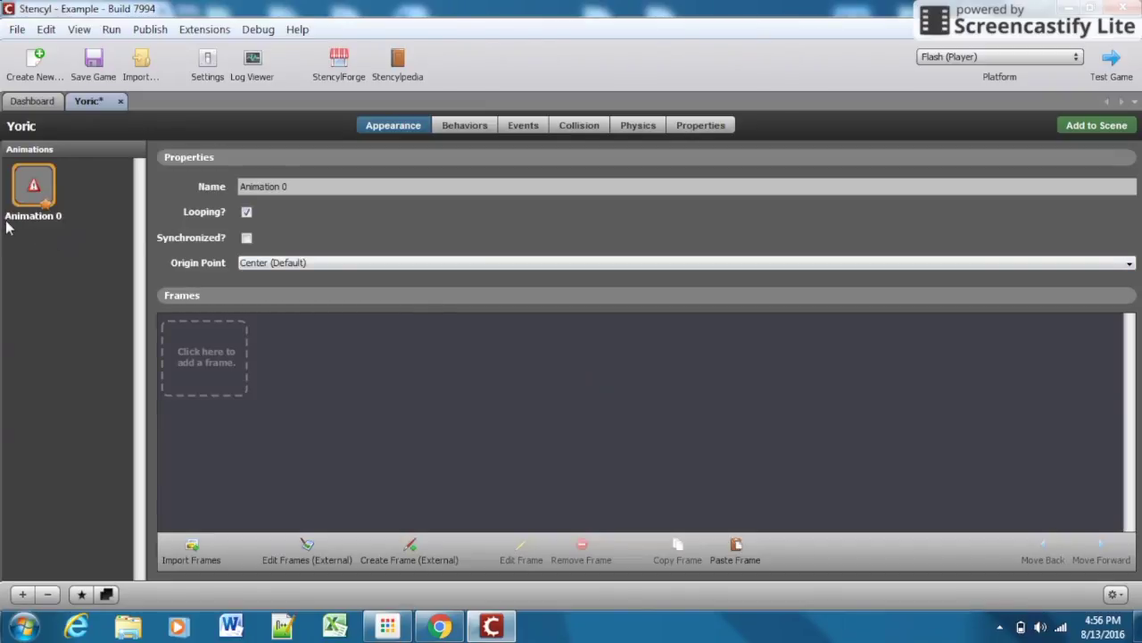
{"action": "left_click", "coordinate": [211, 376]}
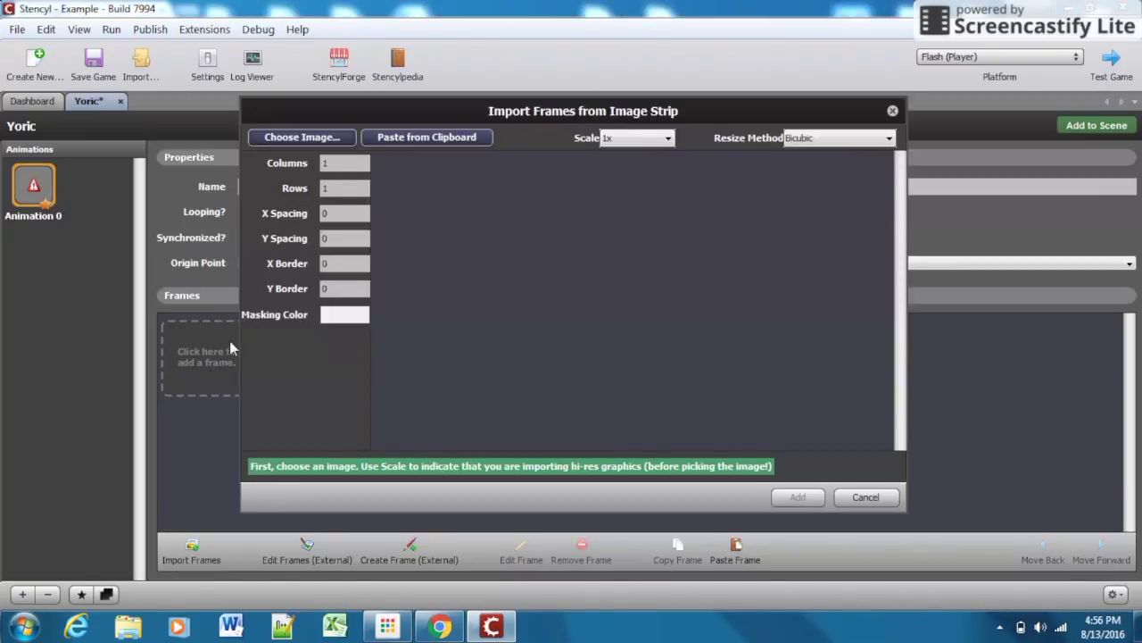
{"action": "left_click", "coordinate": [301, 139]}
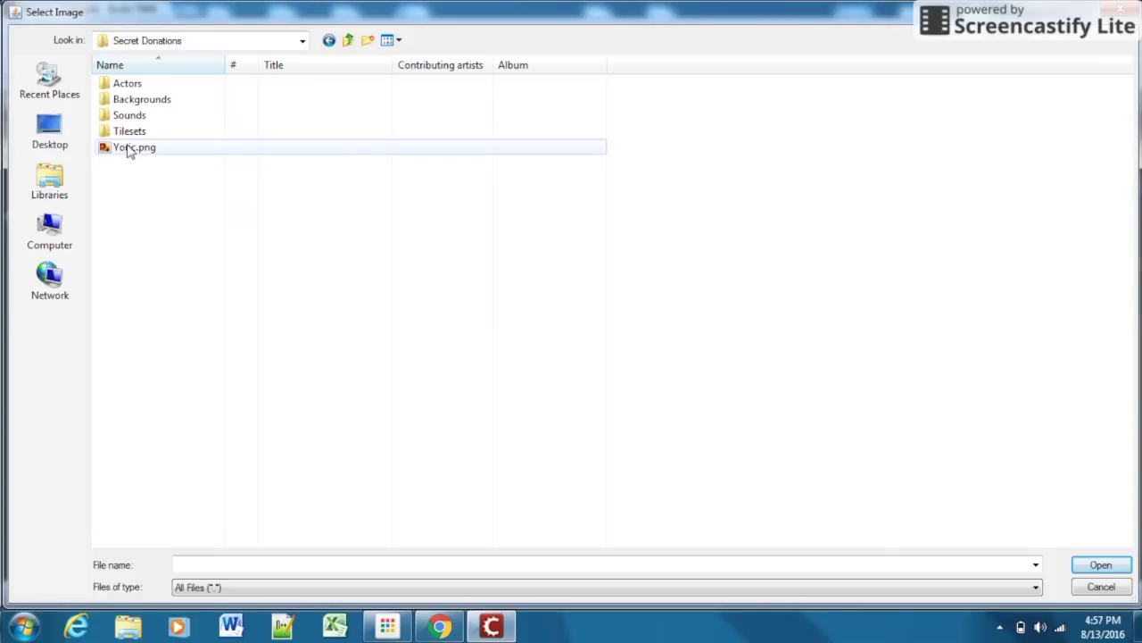
{"action": "double_click", "coordinate": [127, 148]}
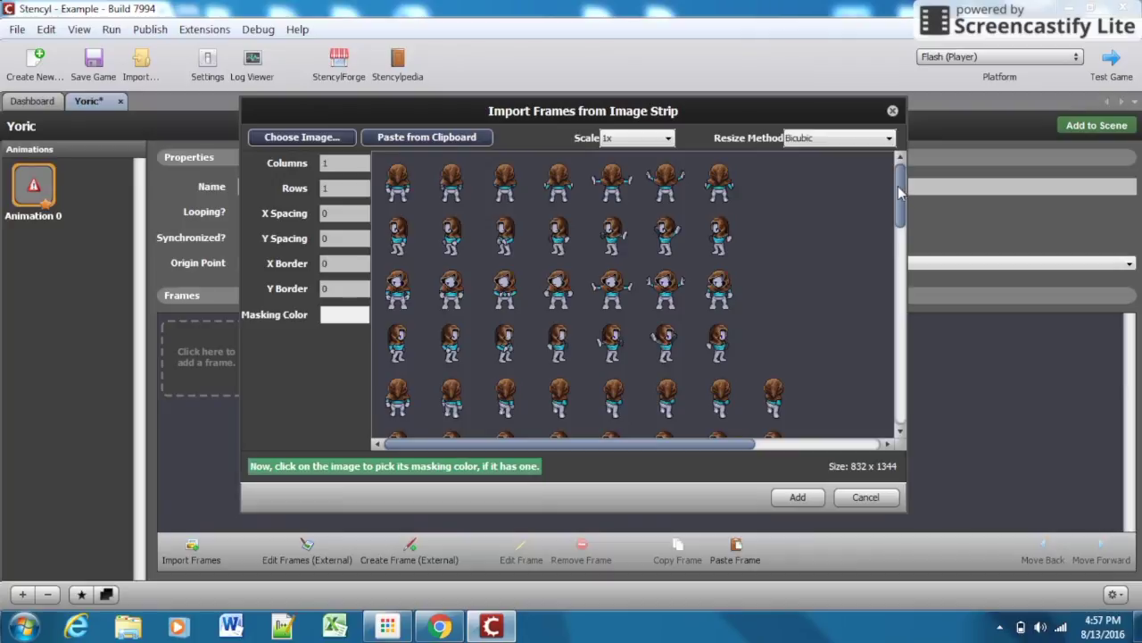
Split the image strip into 13 columns and 21 rows and add the frames to the animation
{"action": "left_click_drag", "start_coordinate": [900, 192], "coordinate": [898, 402]}
{"action": "type", "text": "3"}
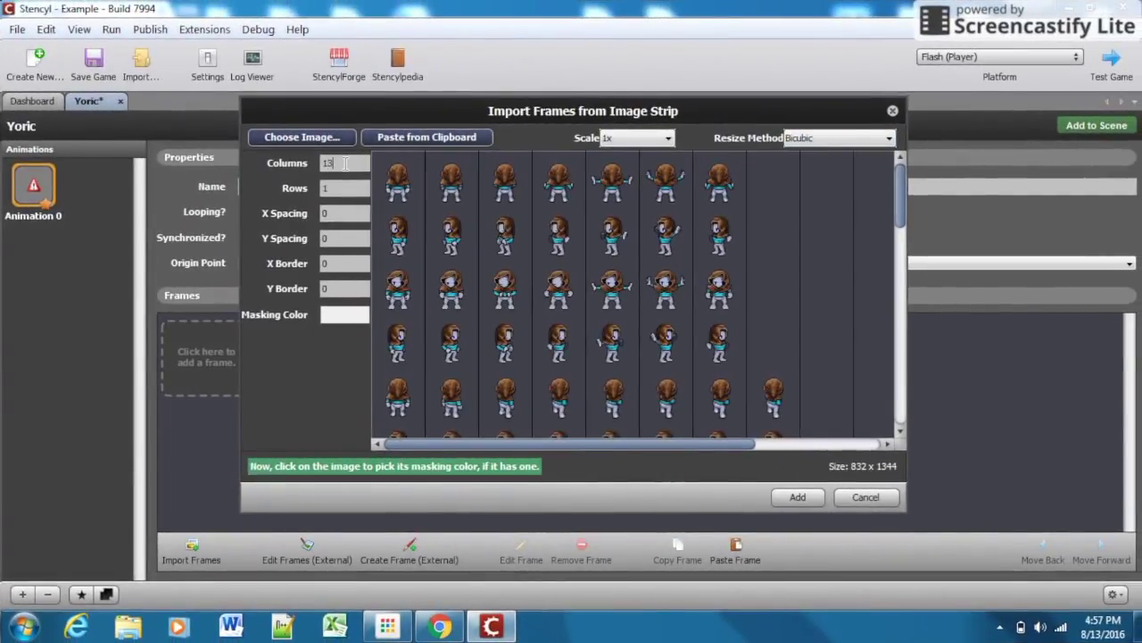
{"action": "left_click", "coordinate": [330, 190]}
{"action": "type", "text": "21"}
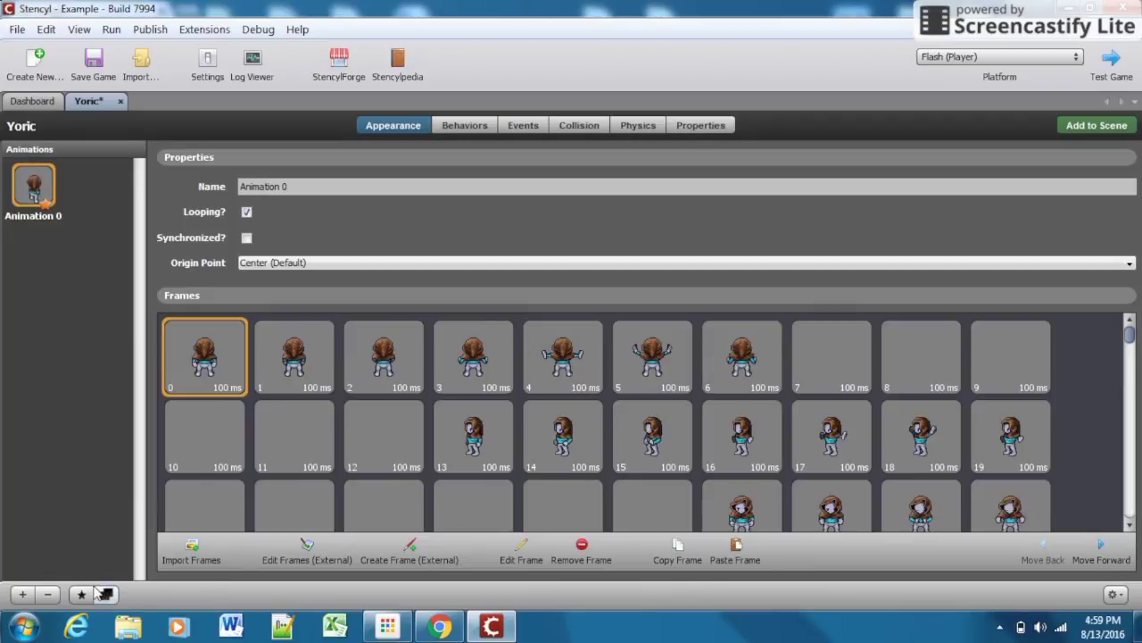
Add a second animation and copy frame 117 of Animation 0 into it
{"action": "left_click", "coordinate": [19, 595]}
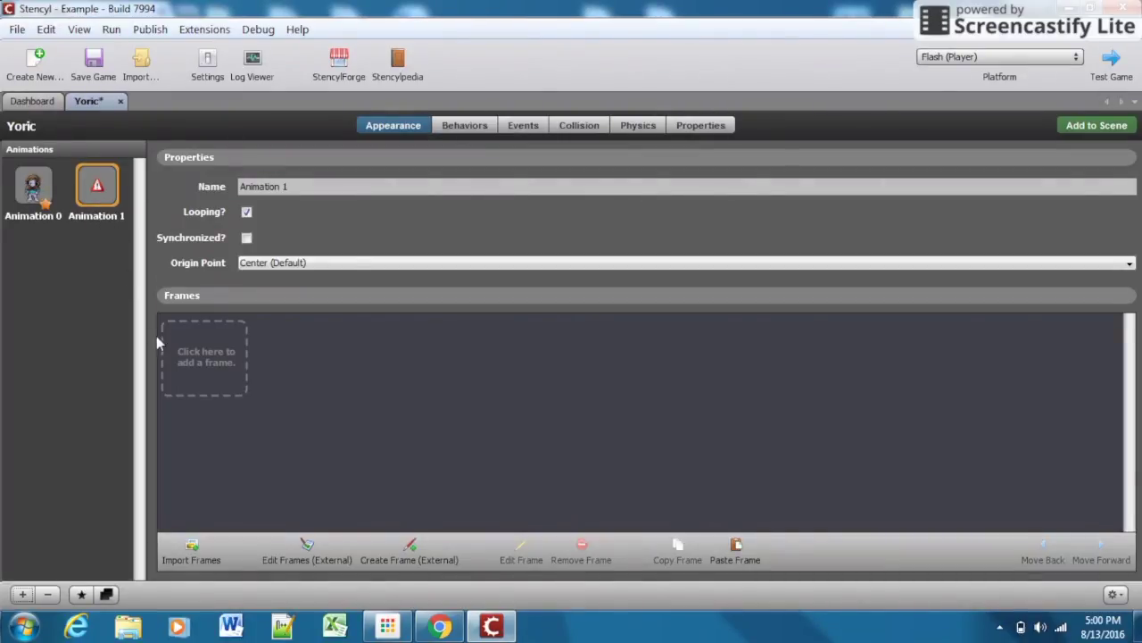
{"action": "left_click", "coordinate": [27, 196]}
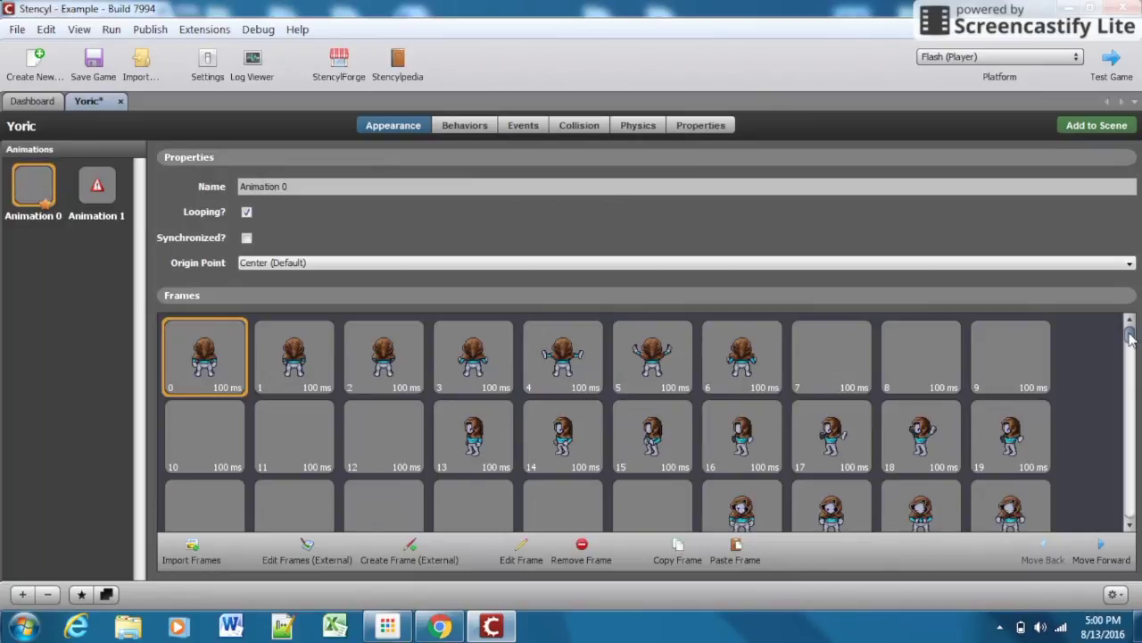
{"action": "left_click_drag", "start_coordinate": [1130, 334], "coordinate": [1129, 346]}
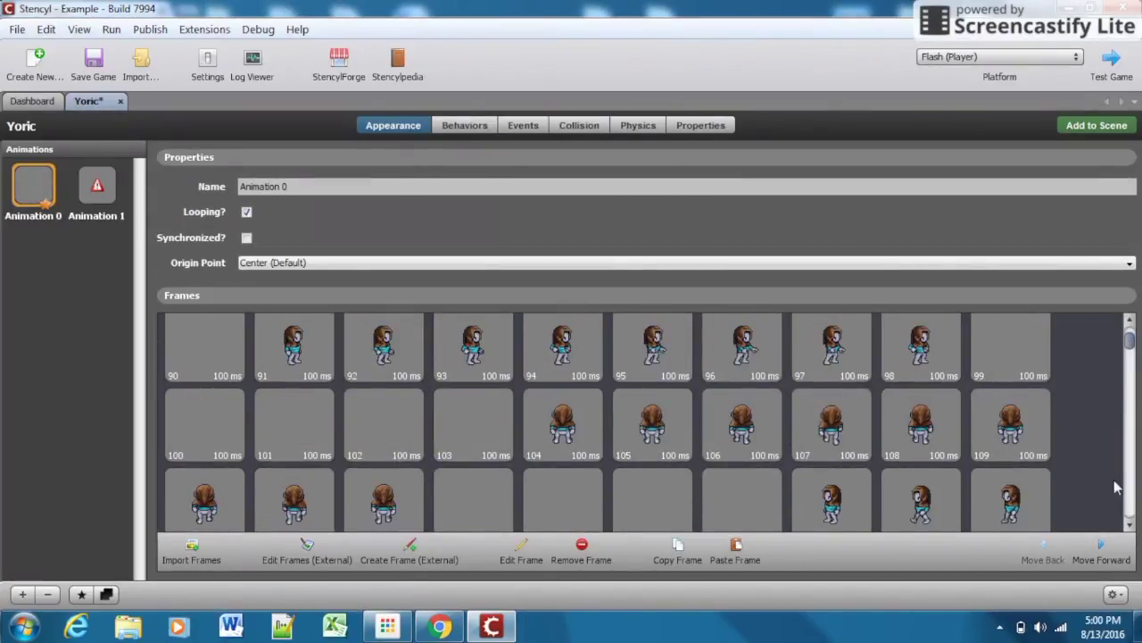
{"action": "left_click", "coordinate": [1128, 523]}
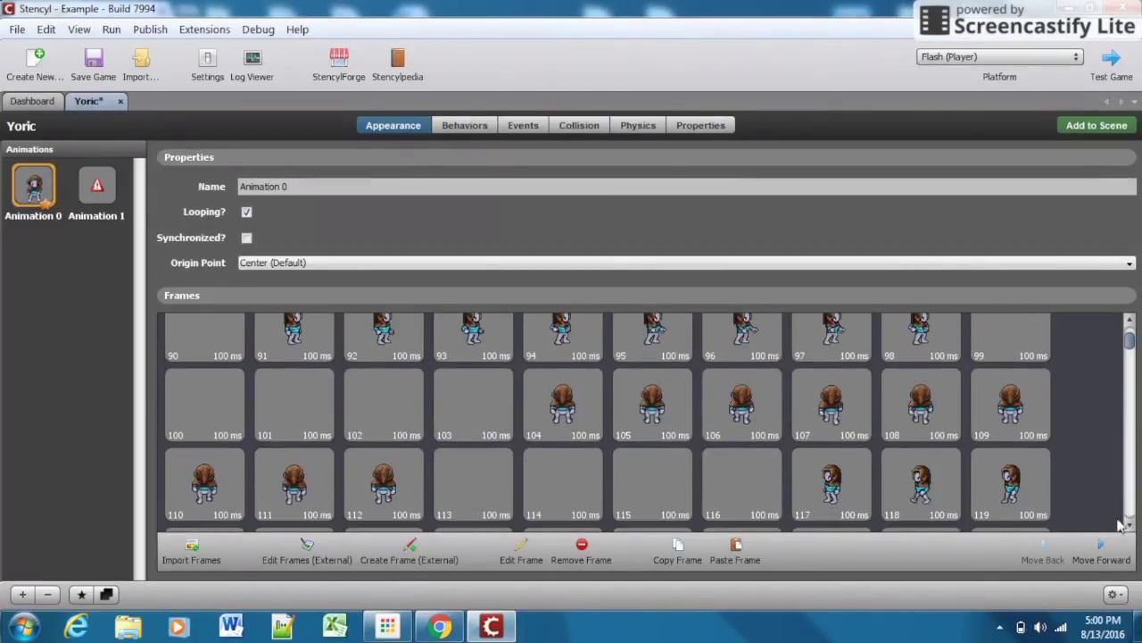
{"action": "left_click", "coordinate": [847, 493]}
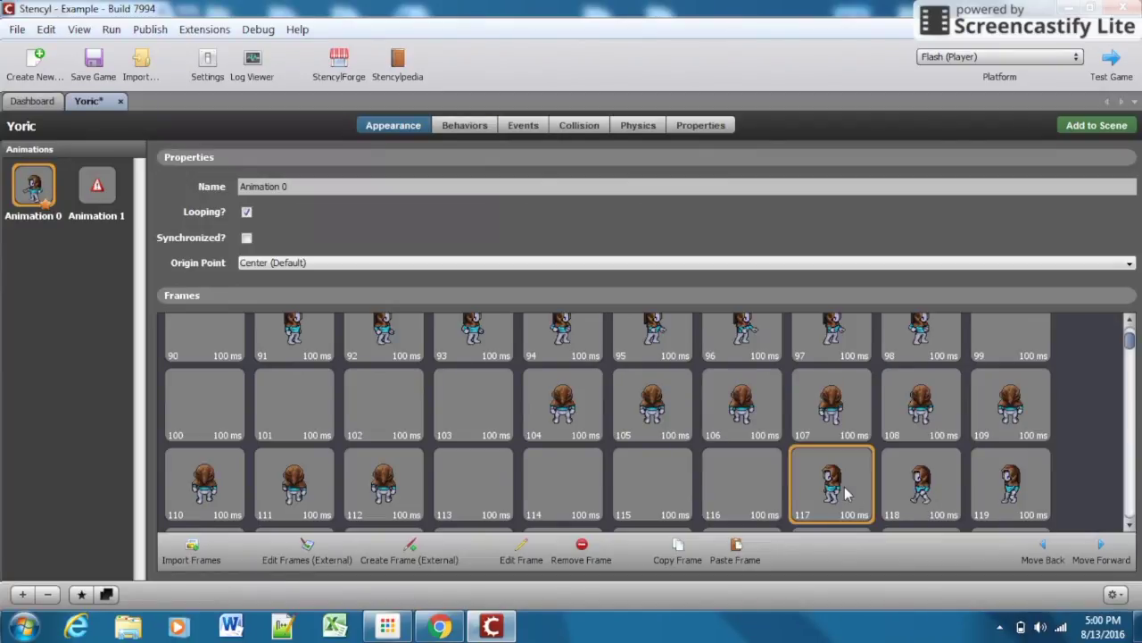
{"action": "left_click", "coordinate": [680, 558]}
{"action": "left_click", "coordinate": [92, 205]}
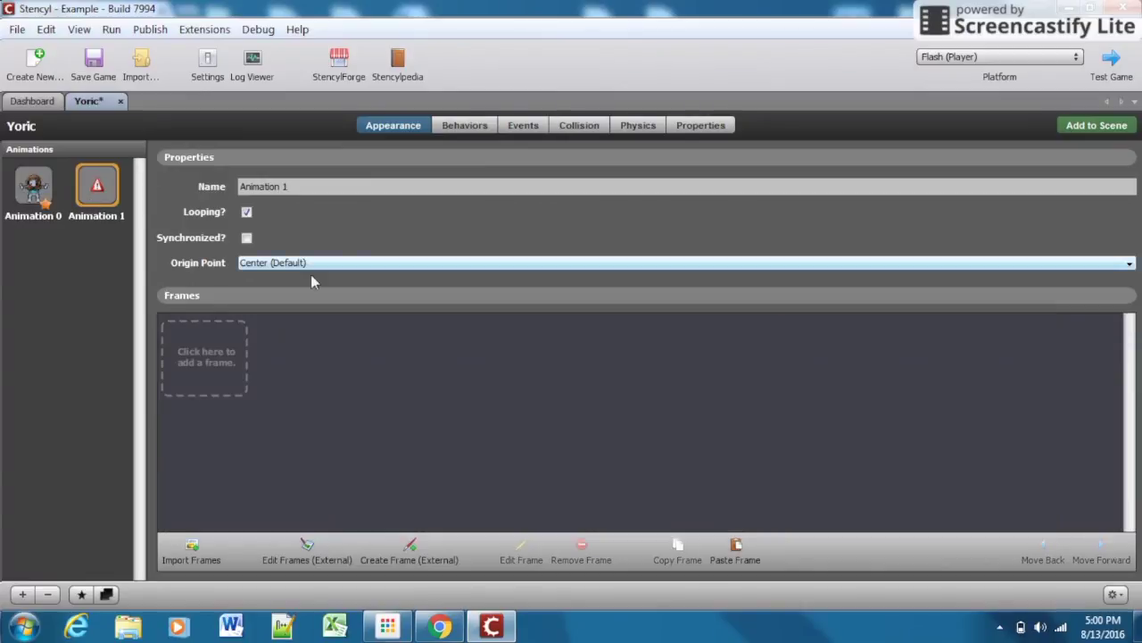
{"action": "left_click", "coordinate": [736, 549]}
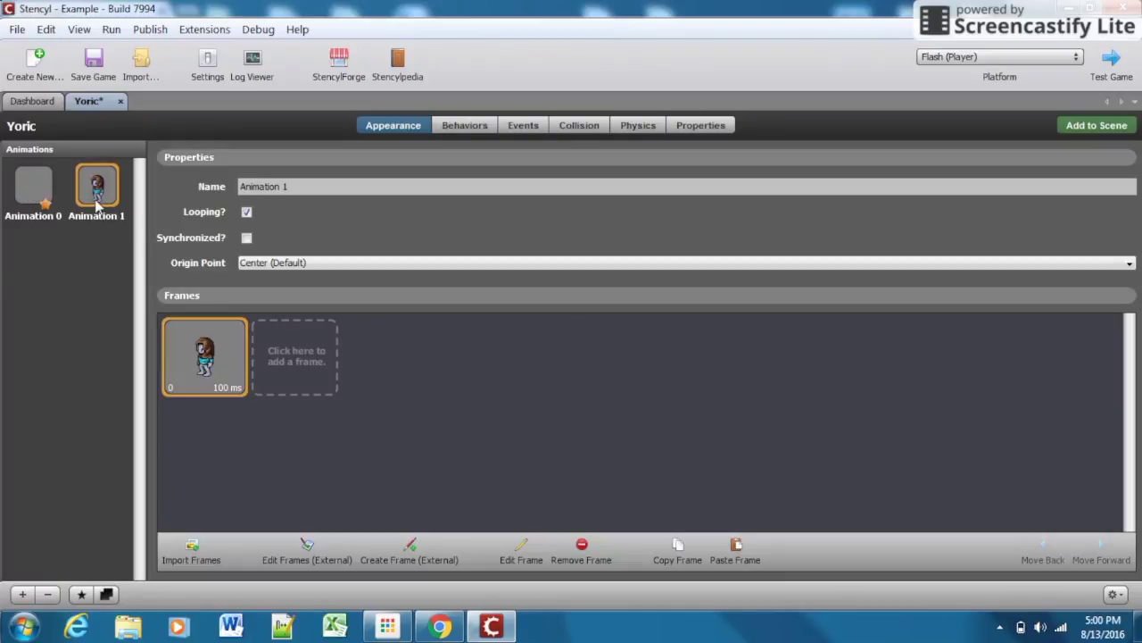
Copy the walking frames 118 and 119 one by one from Animation 0 into Animation 1
{"action": "left_click", "coordinate": [40, 202]}
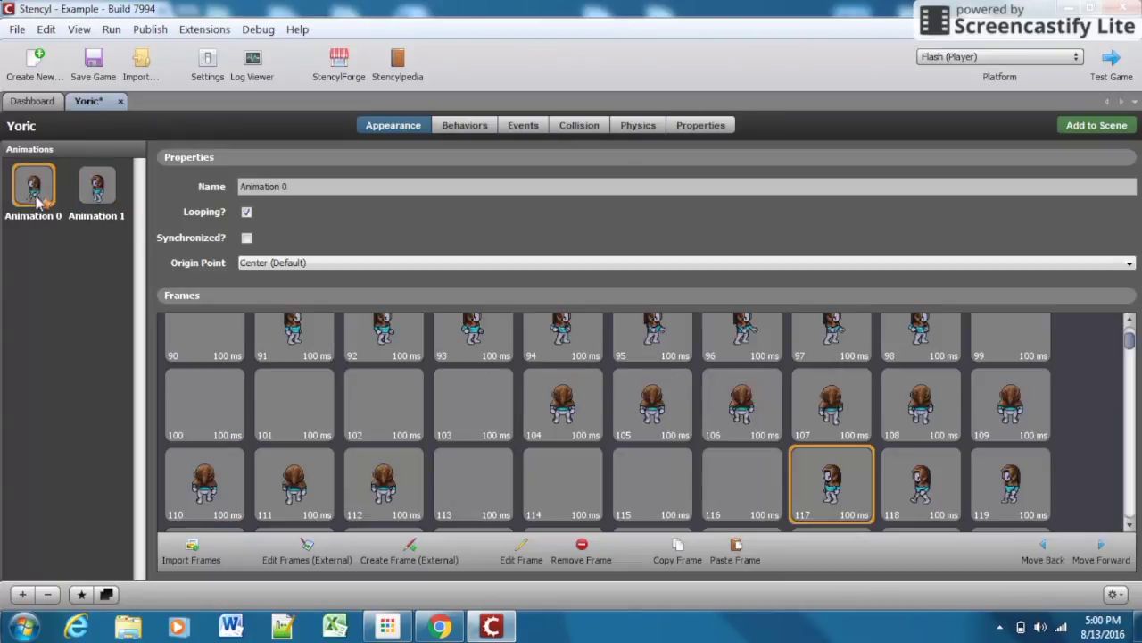
{"action": "left_click", "coordinate": [920, 486]}
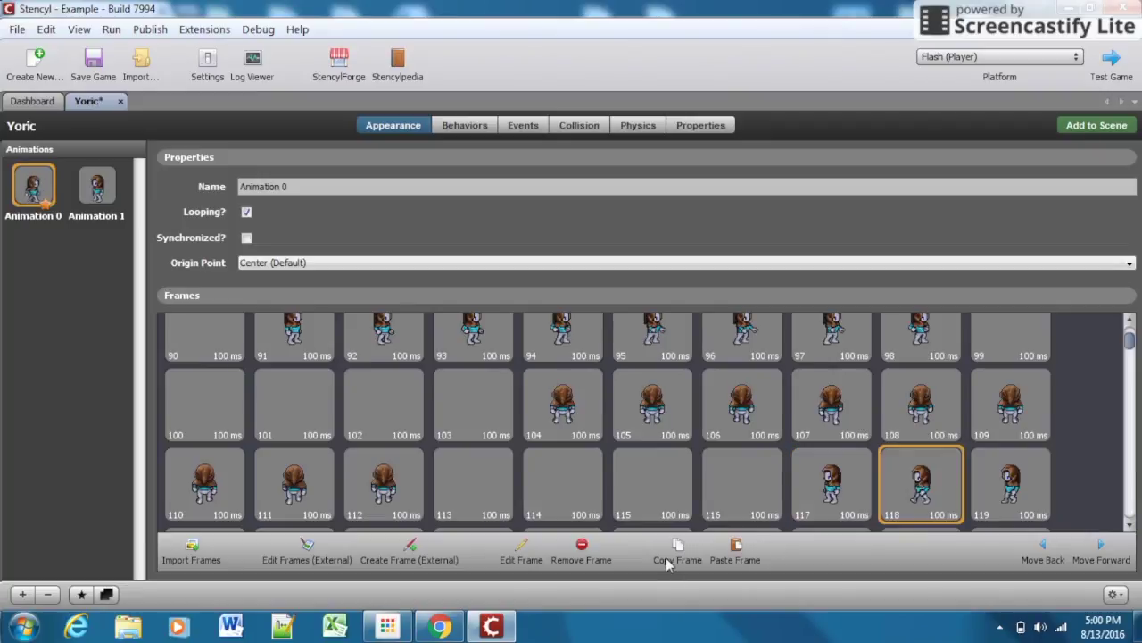
{"action": "left_click", "coordinate": [96, 192]}
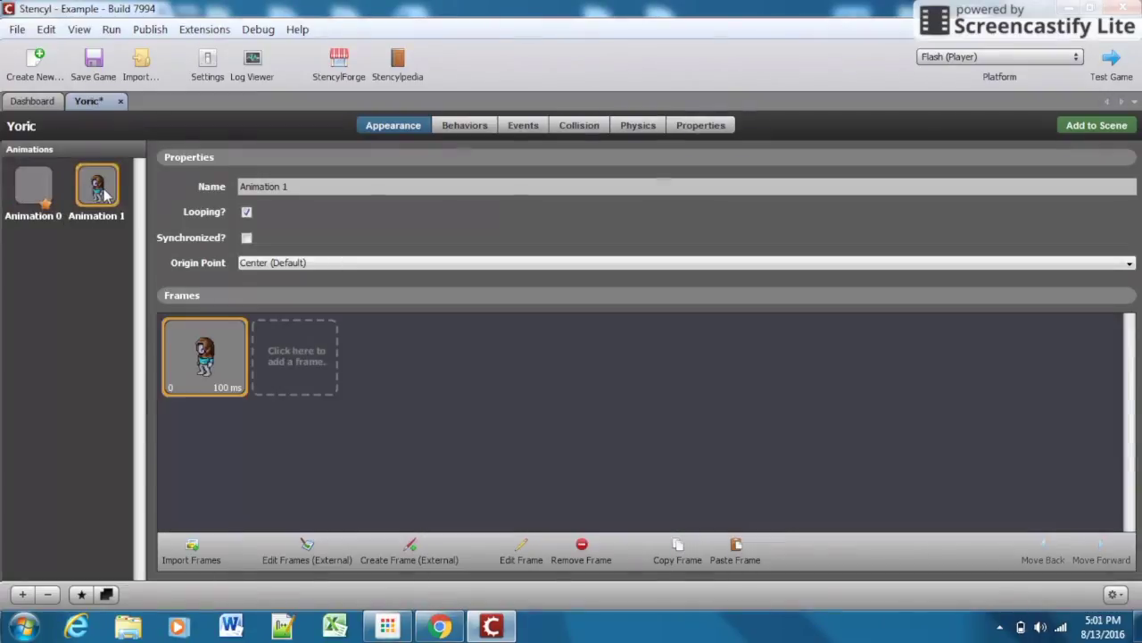
{"action": "left_click", "coordinate": [738, 549]}
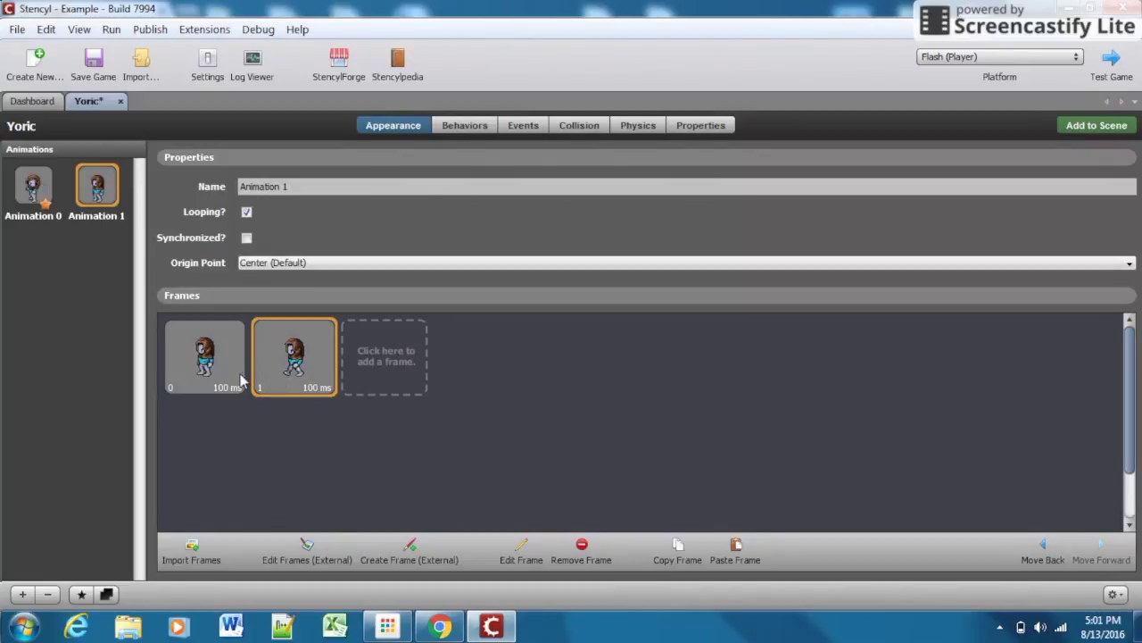
{"action": "left_click", "coordinate": [34, 189]}
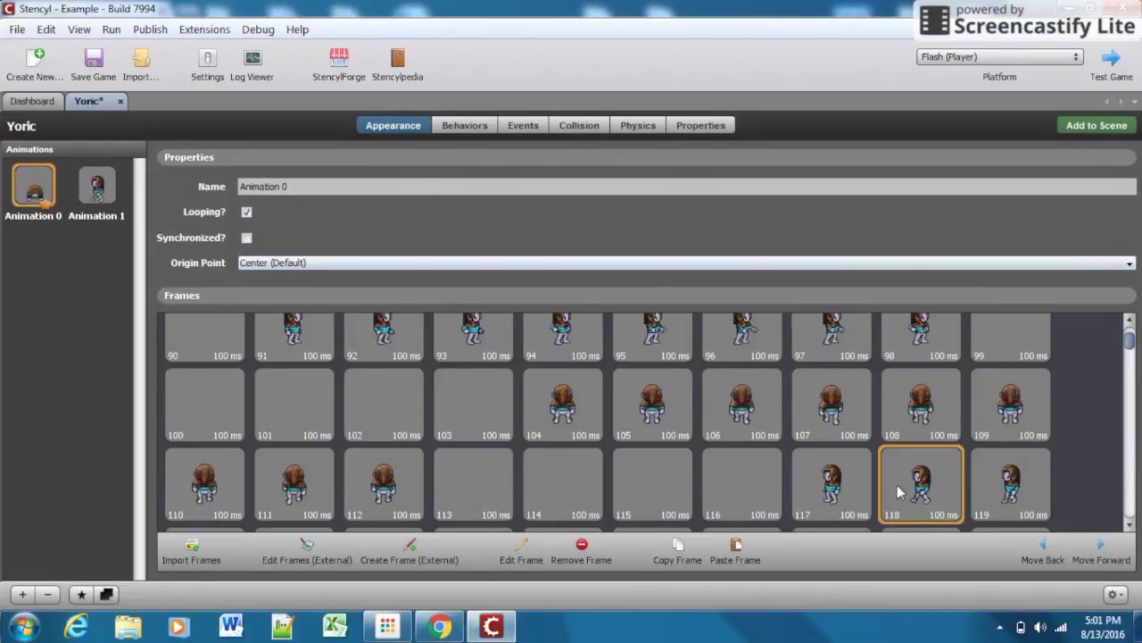
{"action": "left_click", "coordinate": [995, 483]}
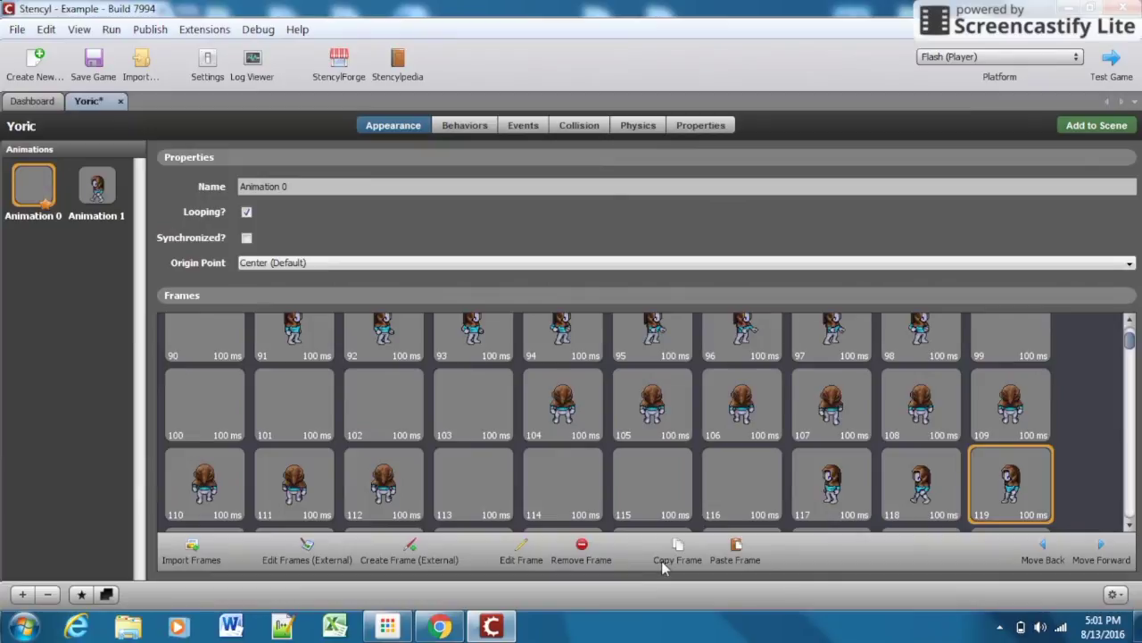
{"action": "left_click", "coordinate": [97, 192]}
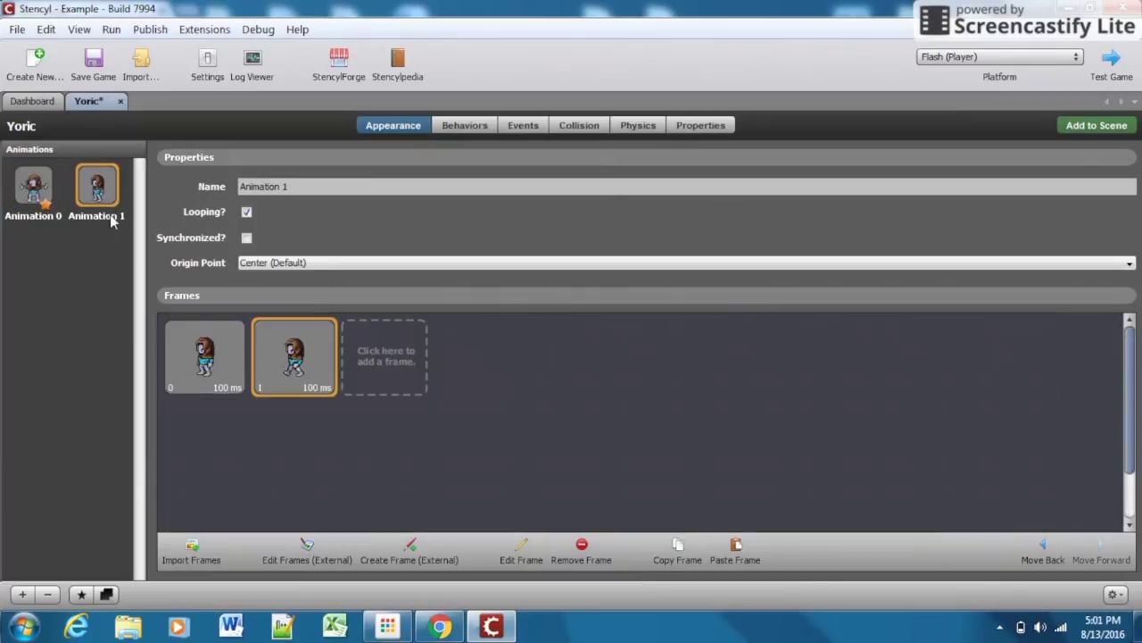
{"action": "left_click", "coordinate": [733, 547]}
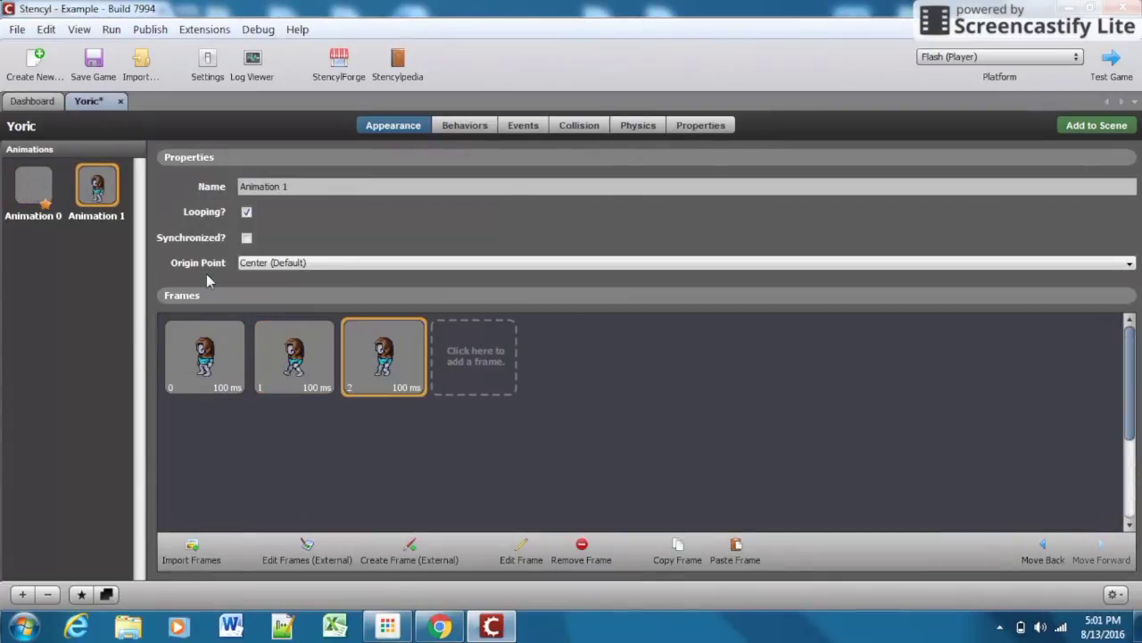
Copy the walking frames 120 and 121 one by one from Animation 0 into Animation 1
{"action": "left_click", "coordinate": [33, 187]}
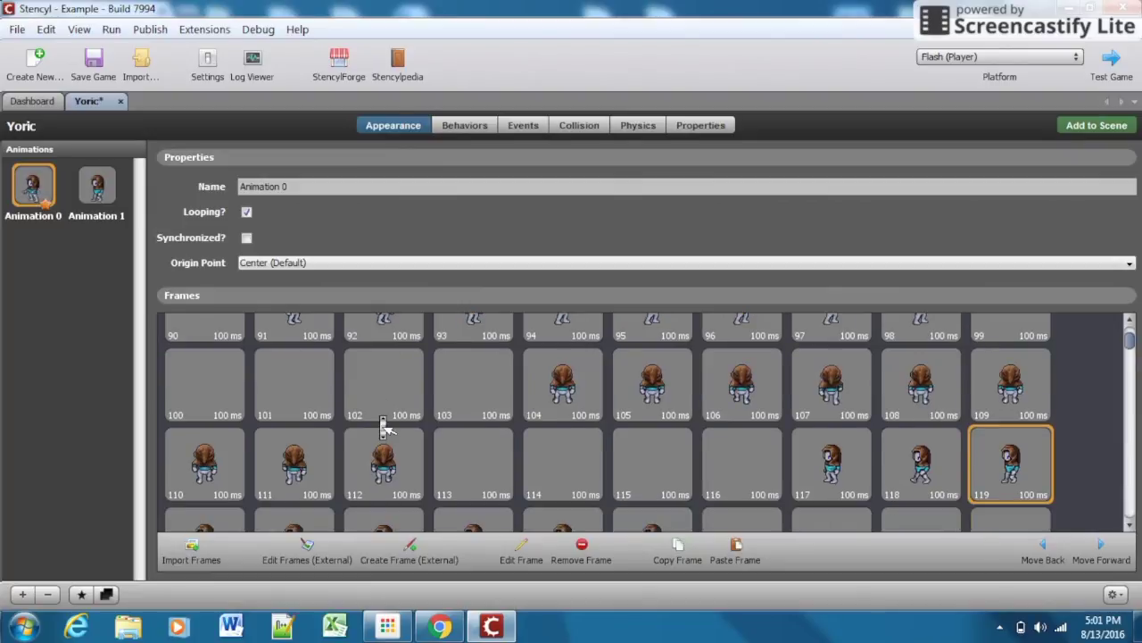
{"action": "scroll", "coordinate": [384, 428], "scroll_direction": "down", "scroll_amount": 2}
{"action": "left_click", "coordinate": [185, 493]}
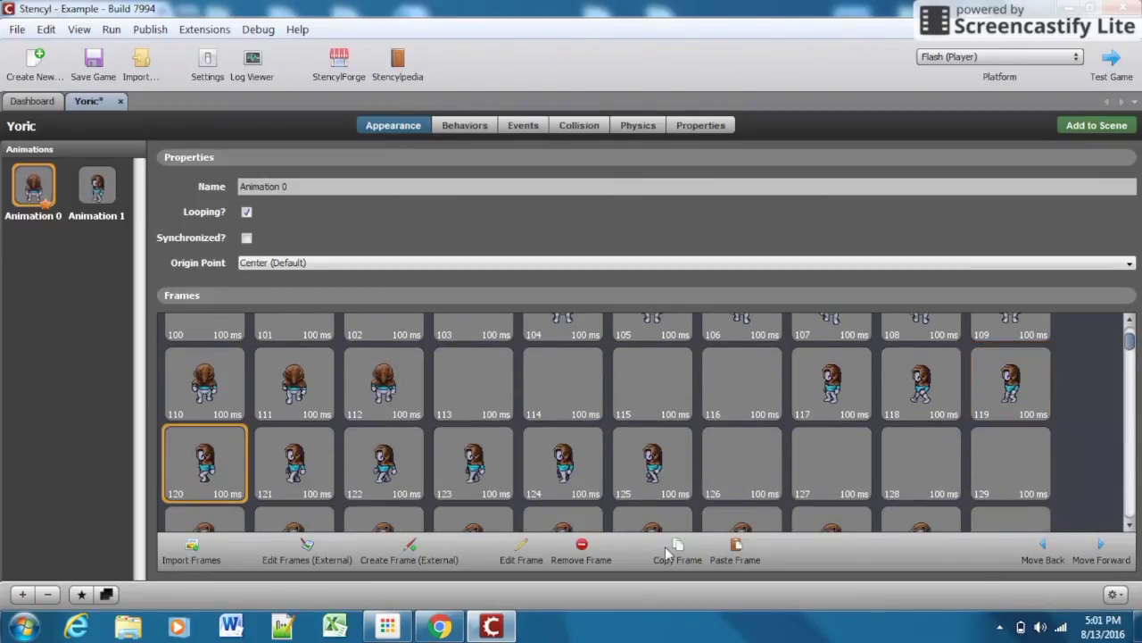
{"action": "left_click", "coordinate": [667, 553]}
{"action": "left_click", "coordinate": [97, 187]}
{"action": "left_click", "coordinate": [732, 548]}
{"action": "left_click", "coordinate": [33, 187]}
{"action": "left_click", "coordinate": [280, 466]}
{"action": "left_click", "coordinate": [96, 188]}
{"action": "left_click", "coordinate": [736, 554]}
Copy the walking frames 122 and 123 one by one from Animation 0 into Animation 1
{"action": "left_click", "coordinate": [33, 188]}
{"action": "left_click", "coordinate": [384, 464]}
{"action": "left_click", "coordinate": [678, 554]}
{"action": "left_click", "coordinate": [96, 187]}
{"action": "left_click", "coordinate": [735, 554]}
{"action": "left_click", "coordinate": [33, 187]}
{"action": "left_click", "coordinate": [462, 475]}
{"action": "left_click", "coordinate": [96, 188]}
{"action": "left_click", "coordinate": [735, 553]}
Copy the walking frames 124 and 125 one by one from Animation 0 into Animation 1
{"action": "left_click", "coordinate": [33, 188]}
{"action": "left_click", "coordinate": [562, 464]}
{"action": "left_click", "coordinate": [678, 554]}
{"action": "left_click", "coordinate": [97, 188]}
{"action": "left_click", "coordinate": [735, 554]}
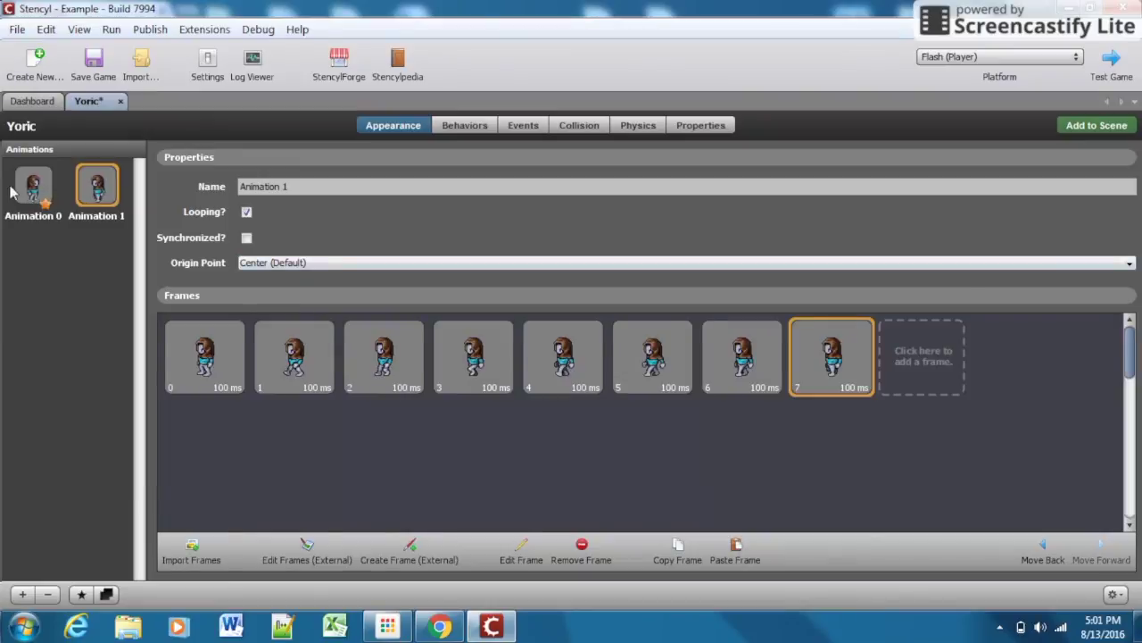
{"action": "left_click", "coordinate": [33, 187]}
{"action": "left_click", "coordinate": [652, 464]}
{"action": "left_click", "coordinate": [677, 554]}
{"action": "left_click", "coordinate": [96, 188]}
{"action": "key", "text": "ctrl+v"}
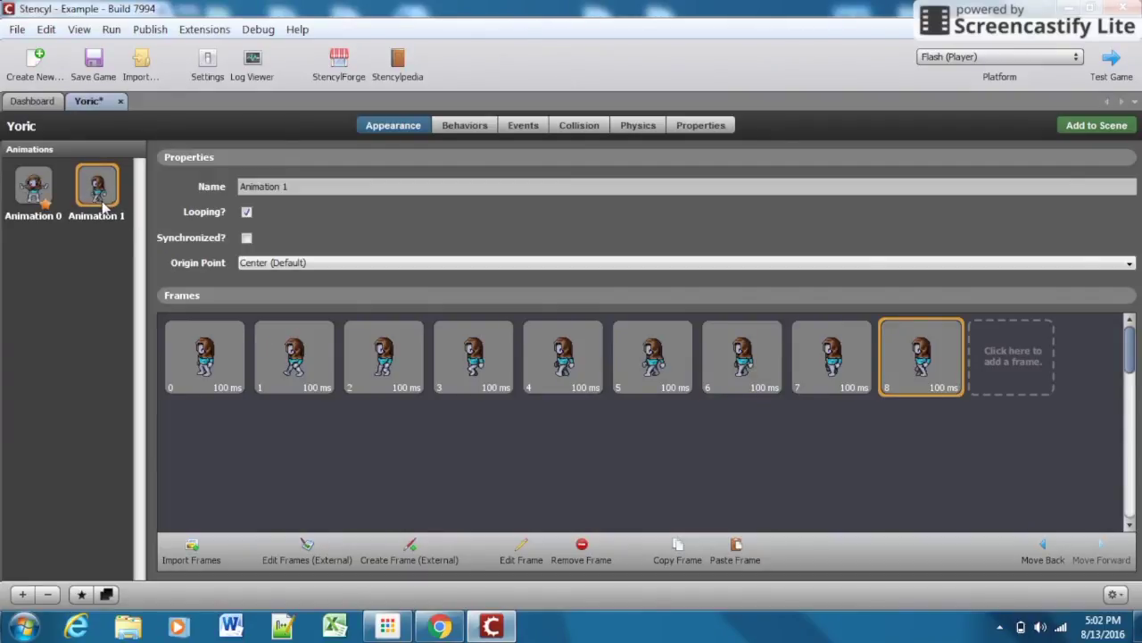
Rename Animation 1 as Walking Left
{"action": "left_click", "coordinate": [297, 185]}
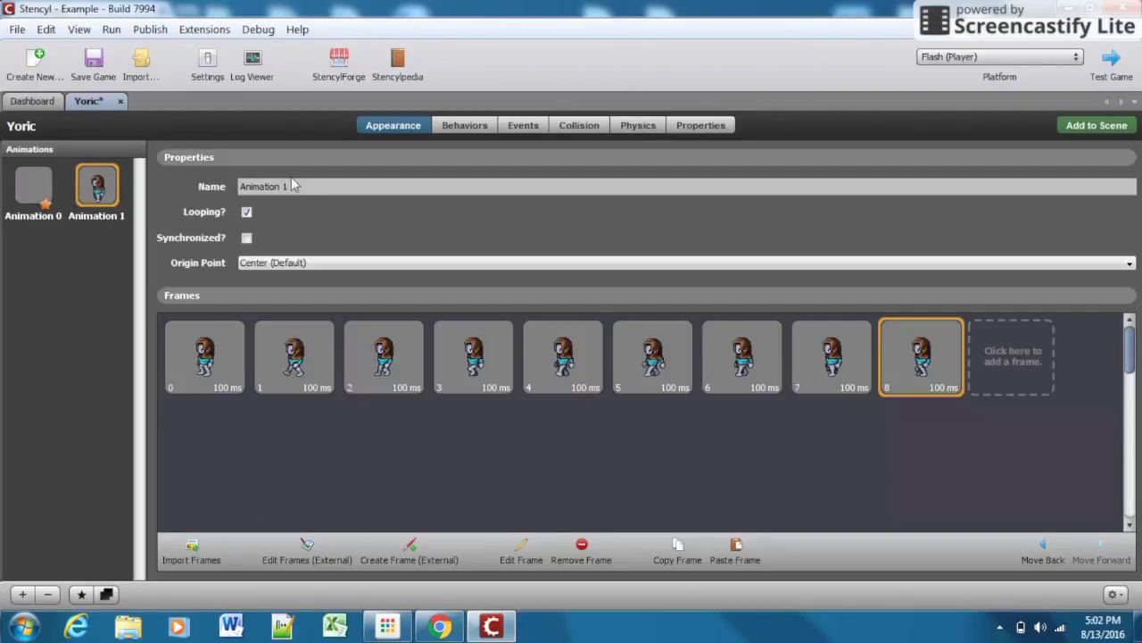
{"action": "triple_click", "coordinate": [297, 186]}
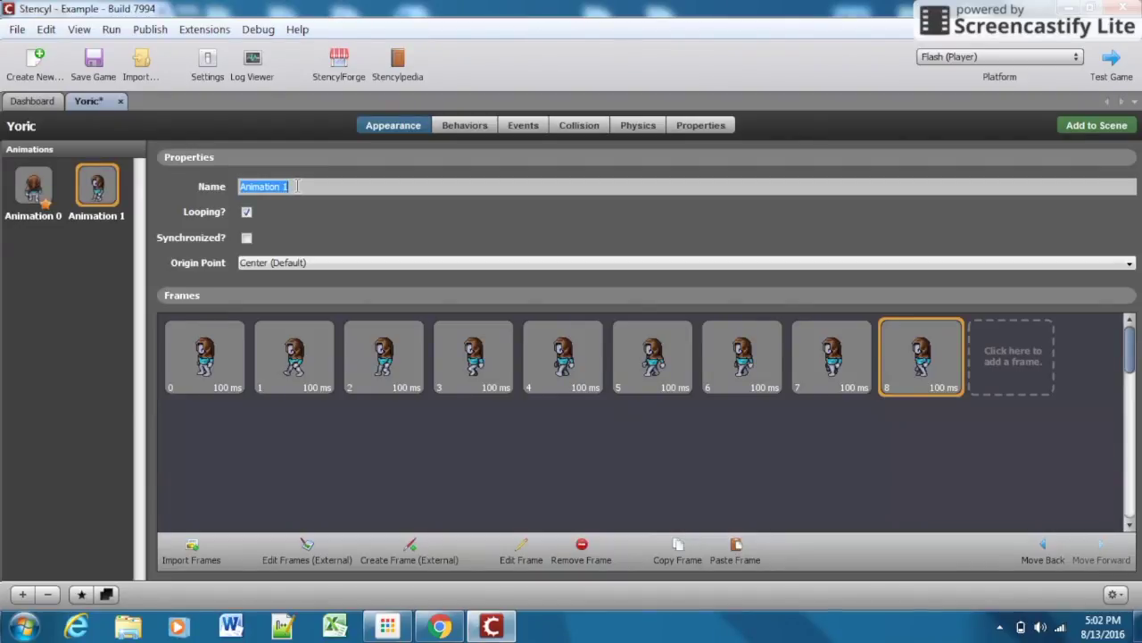
{"action": "type", "text": "Walki"}
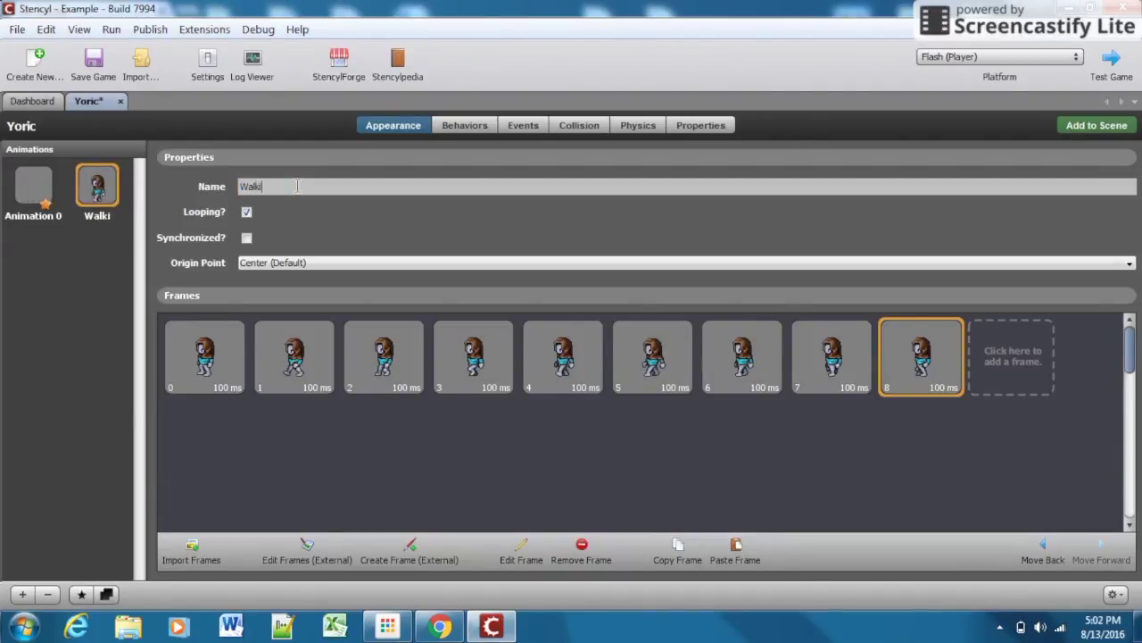
{"action": "type", "text": "ng Left"}
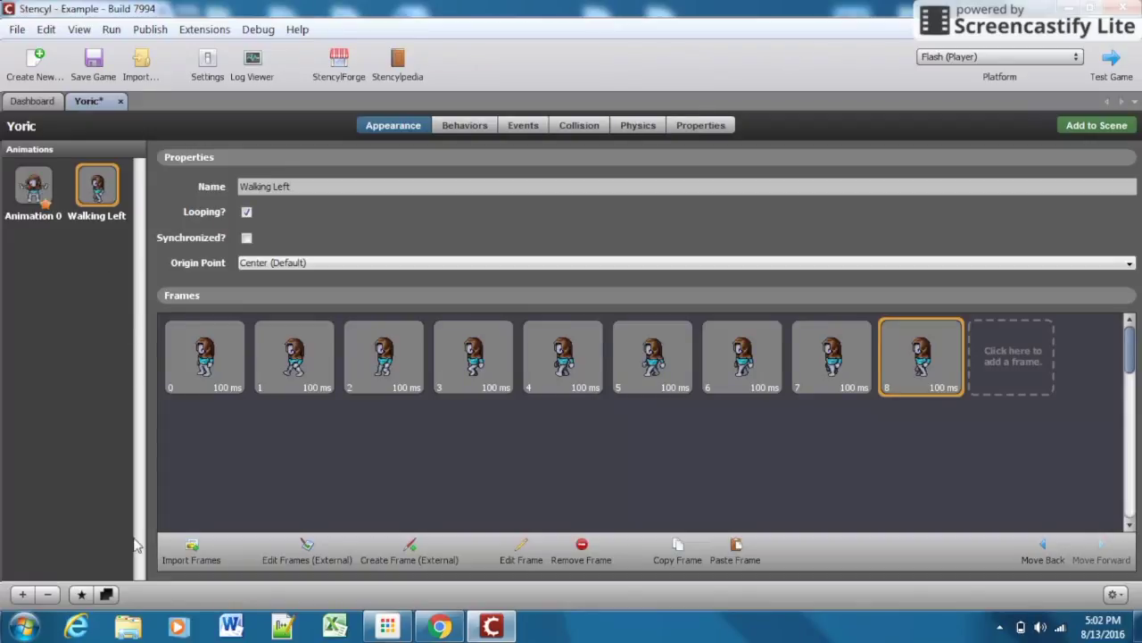
Duplicate the Walking Left animation and rename the copy as Walking Right
{"action": "left_click", "coordinate": [106, 595]}
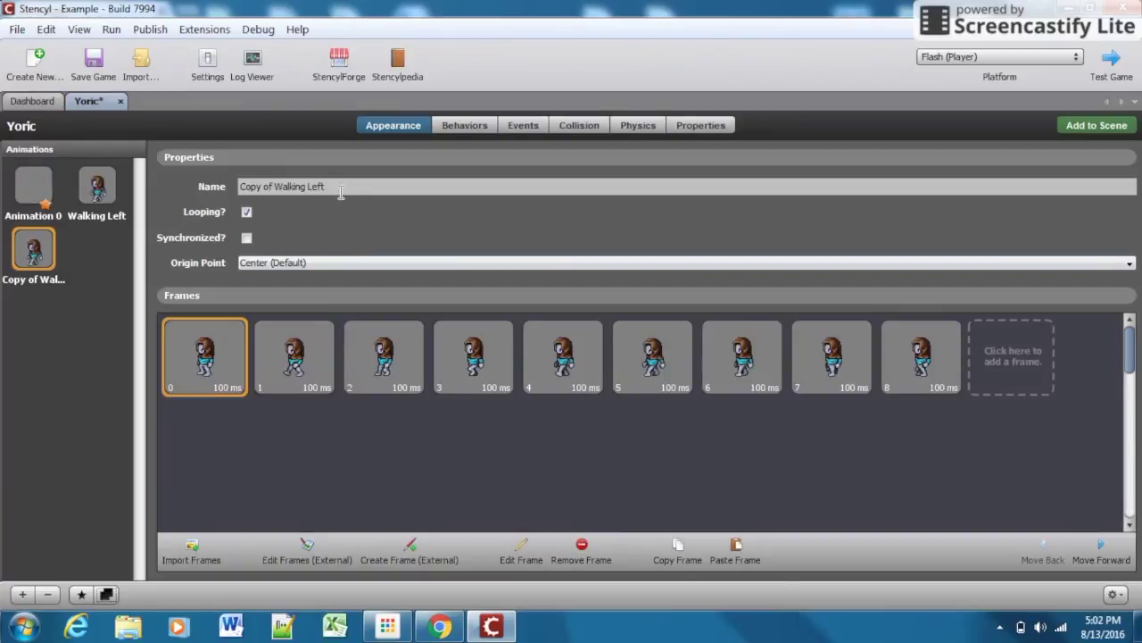
{"action": "triple_click", "coordinate": [243, 188]}
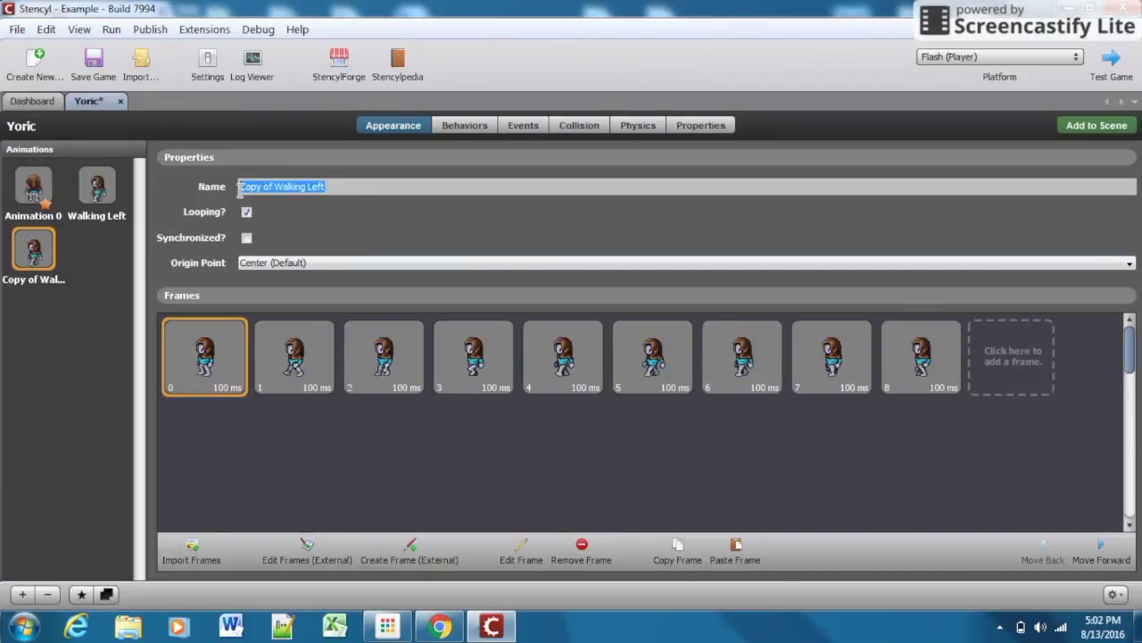
{"action": "type", "text": "Walk"}
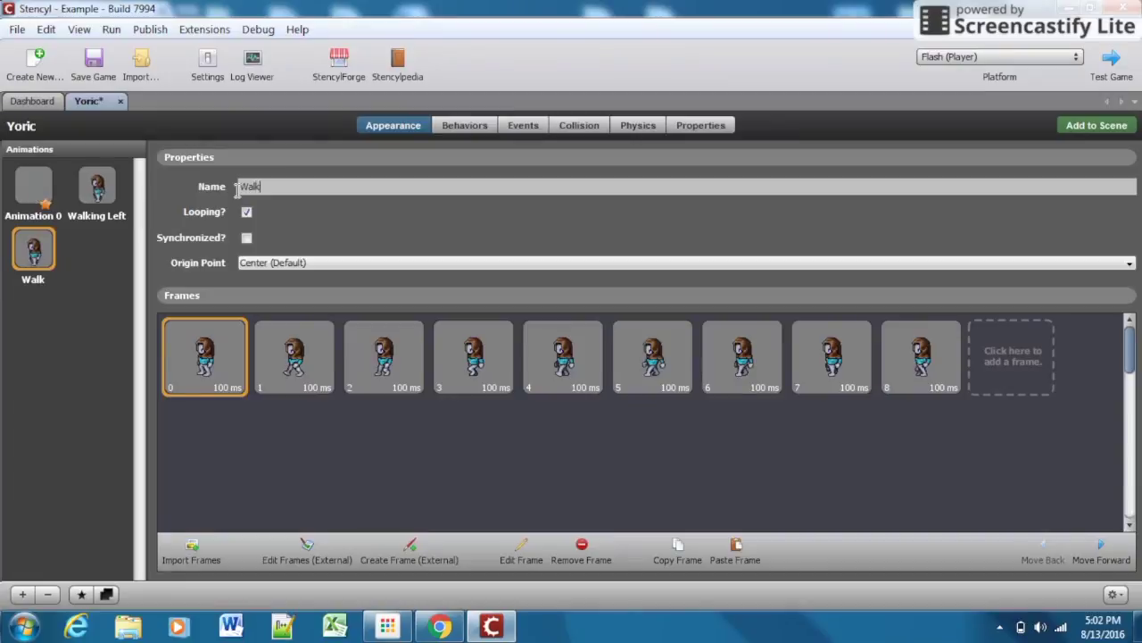
{"action": "type", "text": "ing Right"}
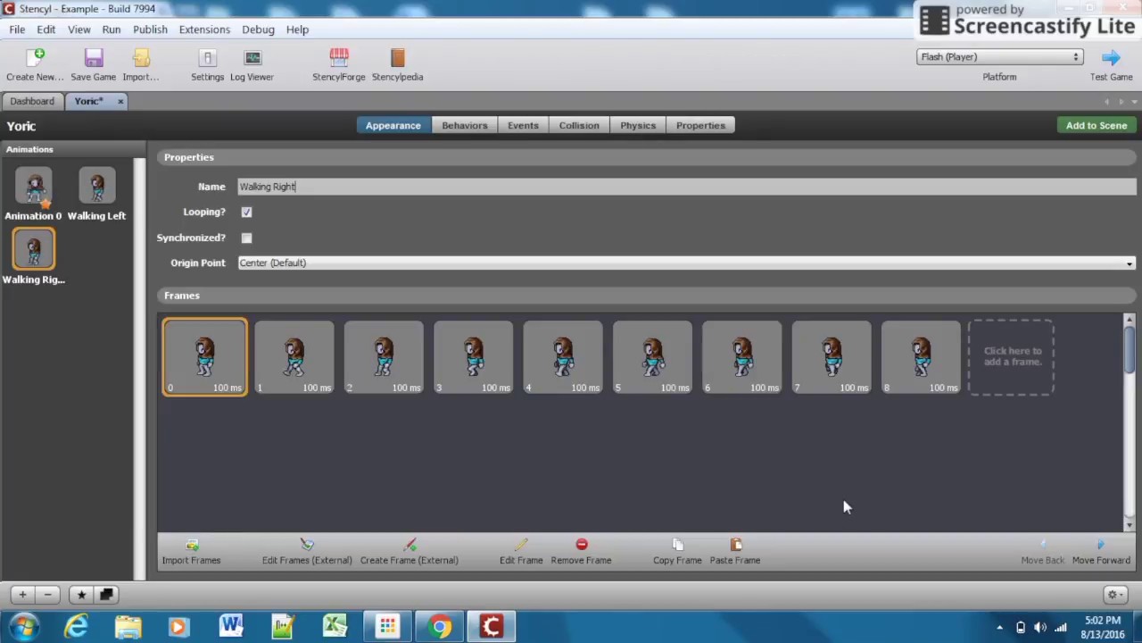
Flip the Walking Right animation horizontally
{"action": "left_click", "coordinate": [1114, 595]}
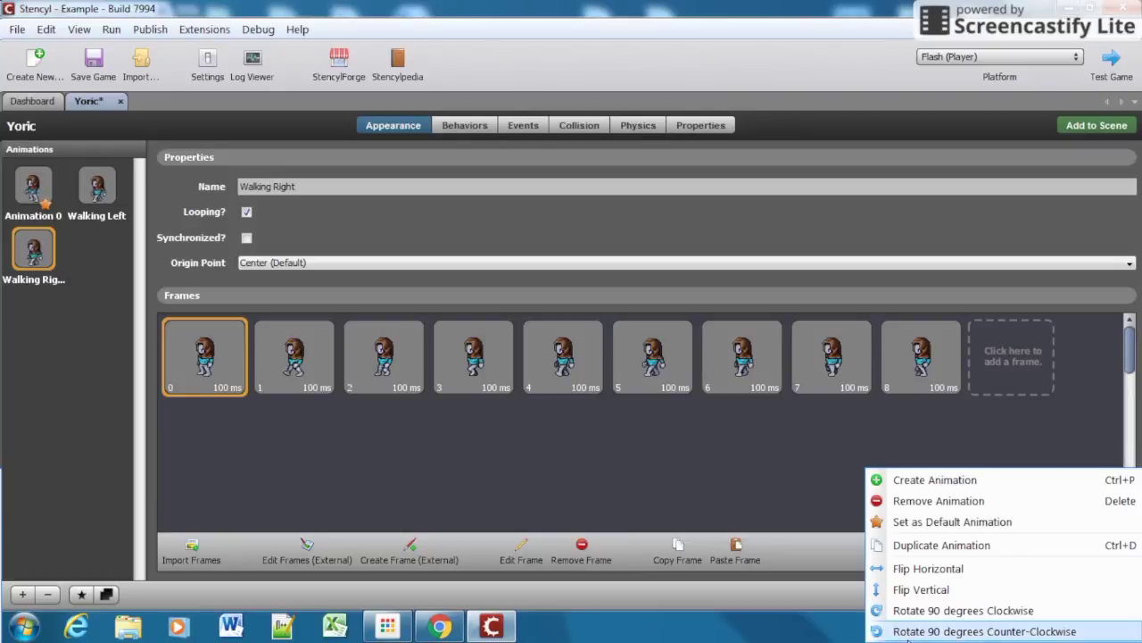
{"action": "left_click", "coordinate": [923, 571]}
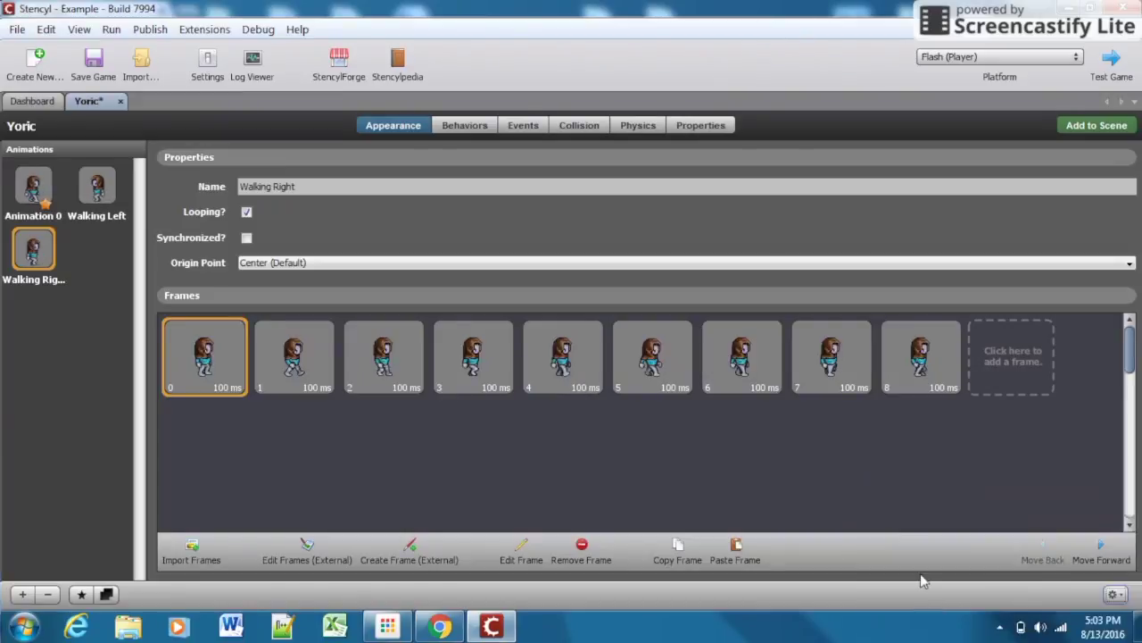